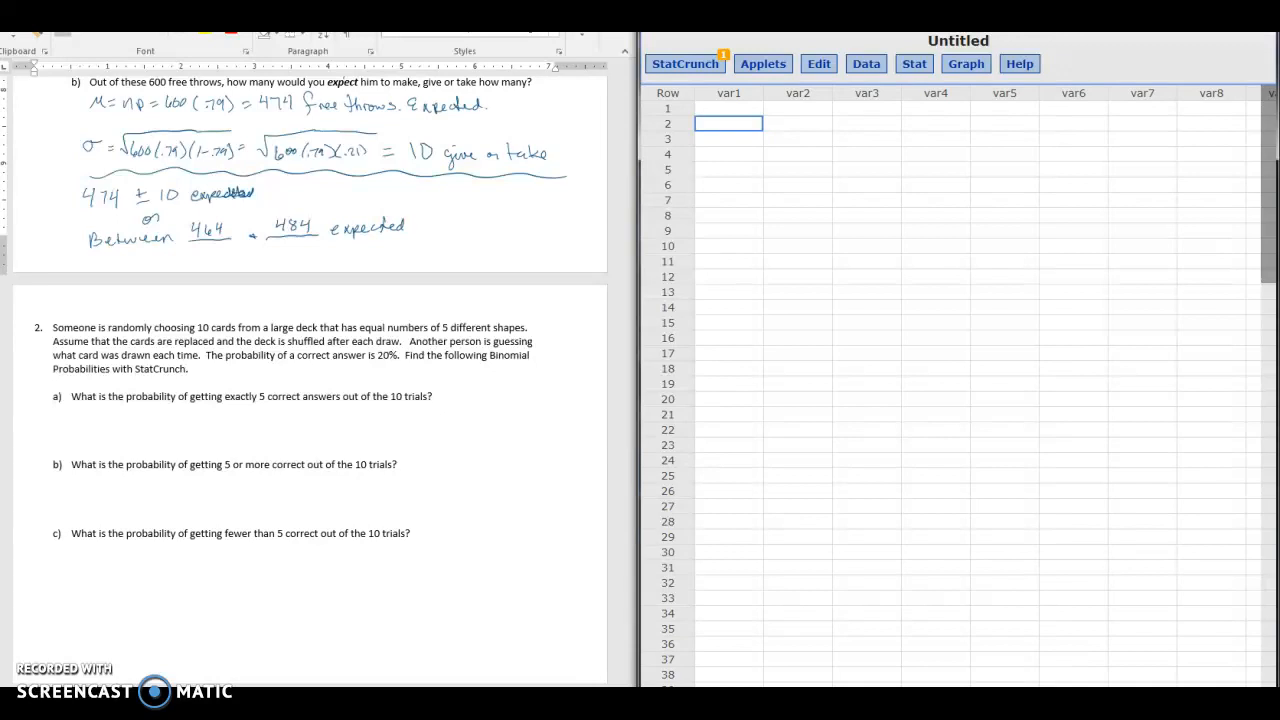
# Write the binomial notation "b(10, .20, 5) =" beneath question 2a in the Word document.
pyautogui.click(82, 427)
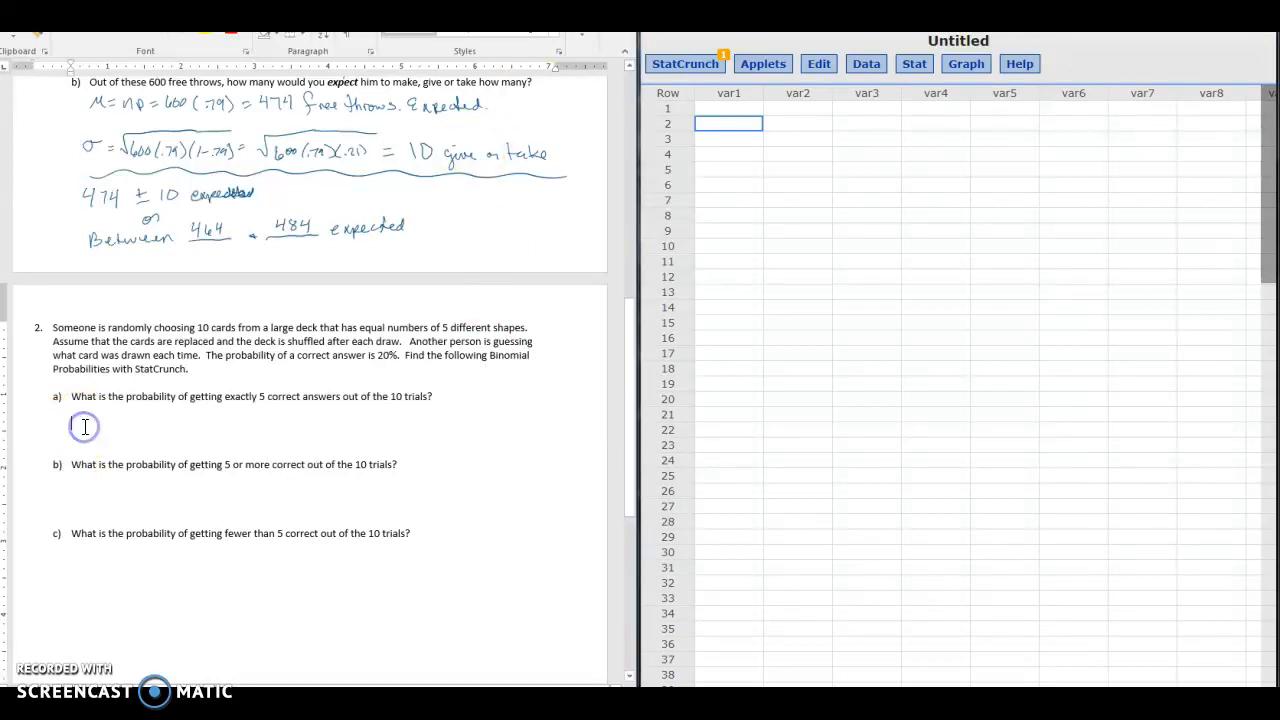
pyautogui.write('B(')
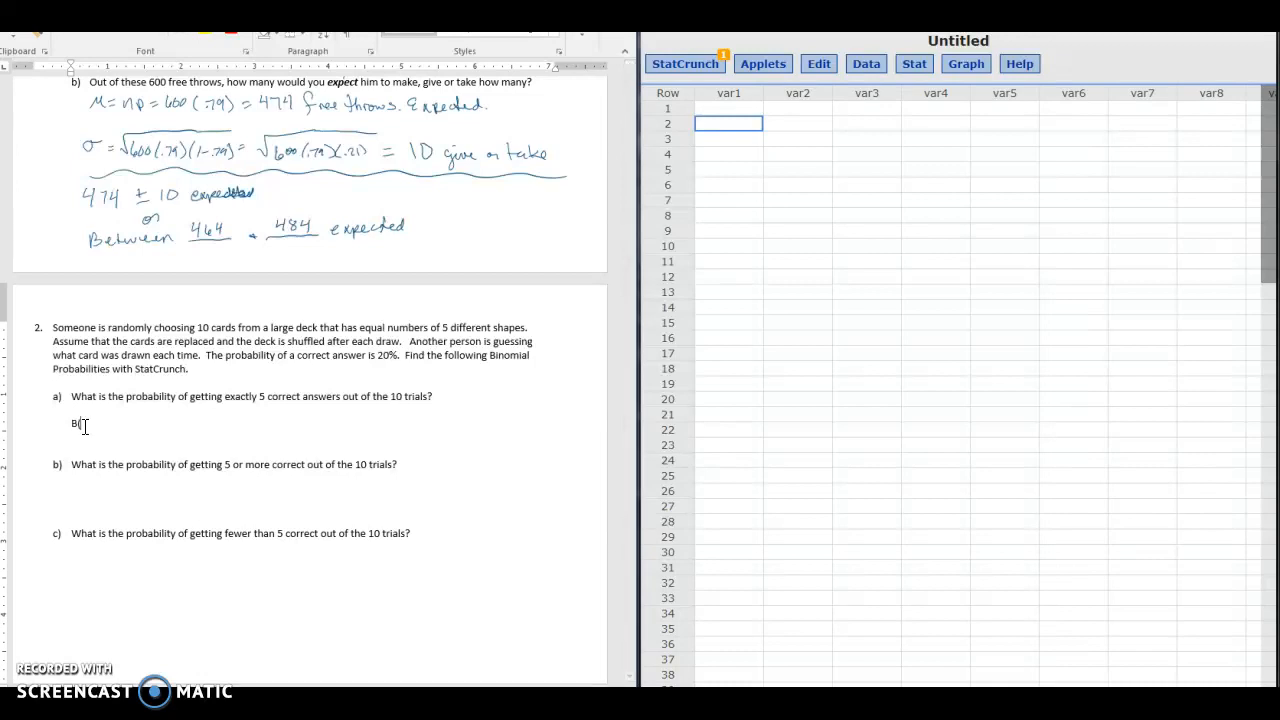
pyautogui.press('BackSpace')
pyautogui.press('BackSpace')
pyautogui.write('b(')
pyautogui.write('10, .20, 5) =')
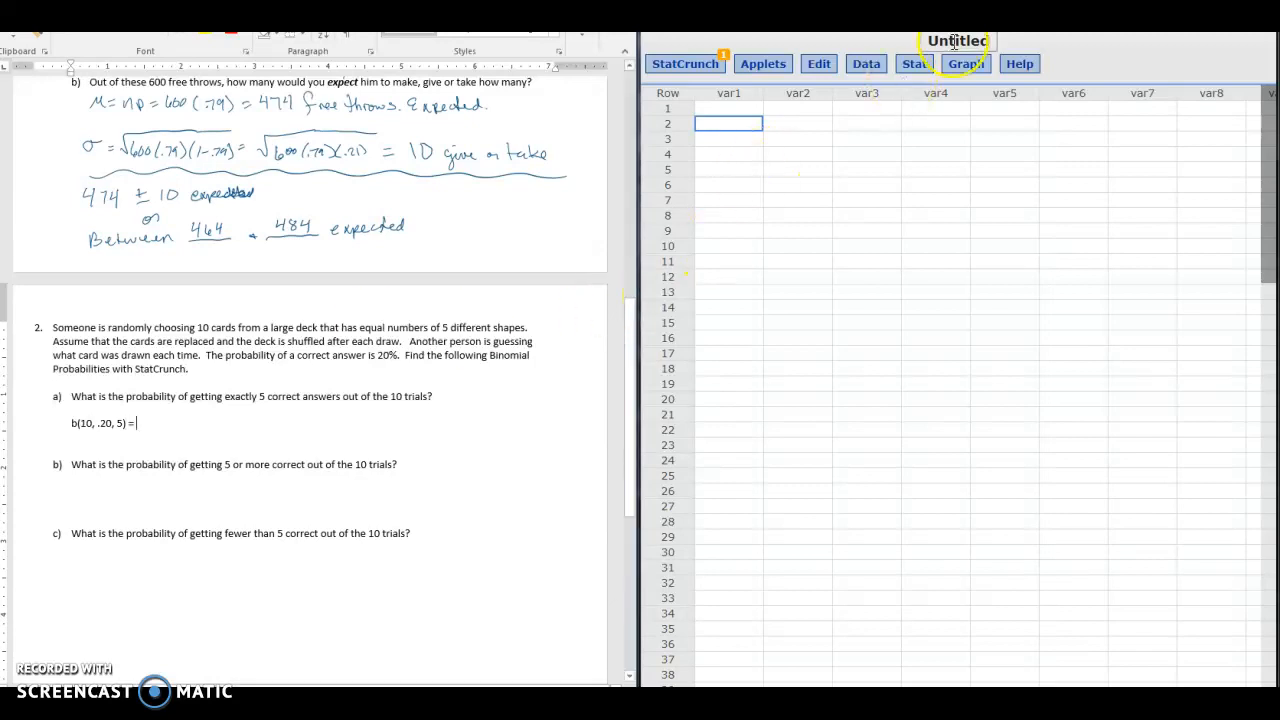
# Open the Binomial calculator in StatCrunch and move its window so it is fully visible over the data table.
pyautogui.click(929, 67)
pyautogui.moveTo(935, 84)
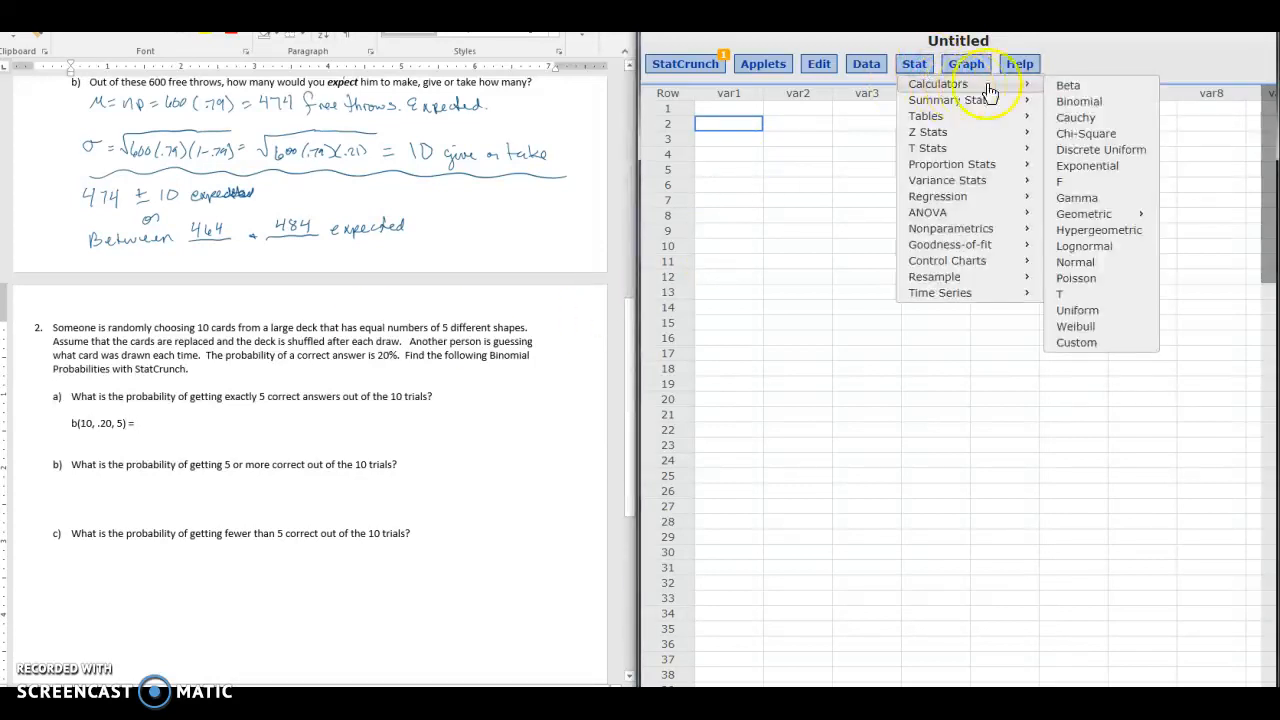
pyautogui.click(1072, 104)
pyautogui.moveTo(1066, 149); pyautogui.dragTo(946, 146)
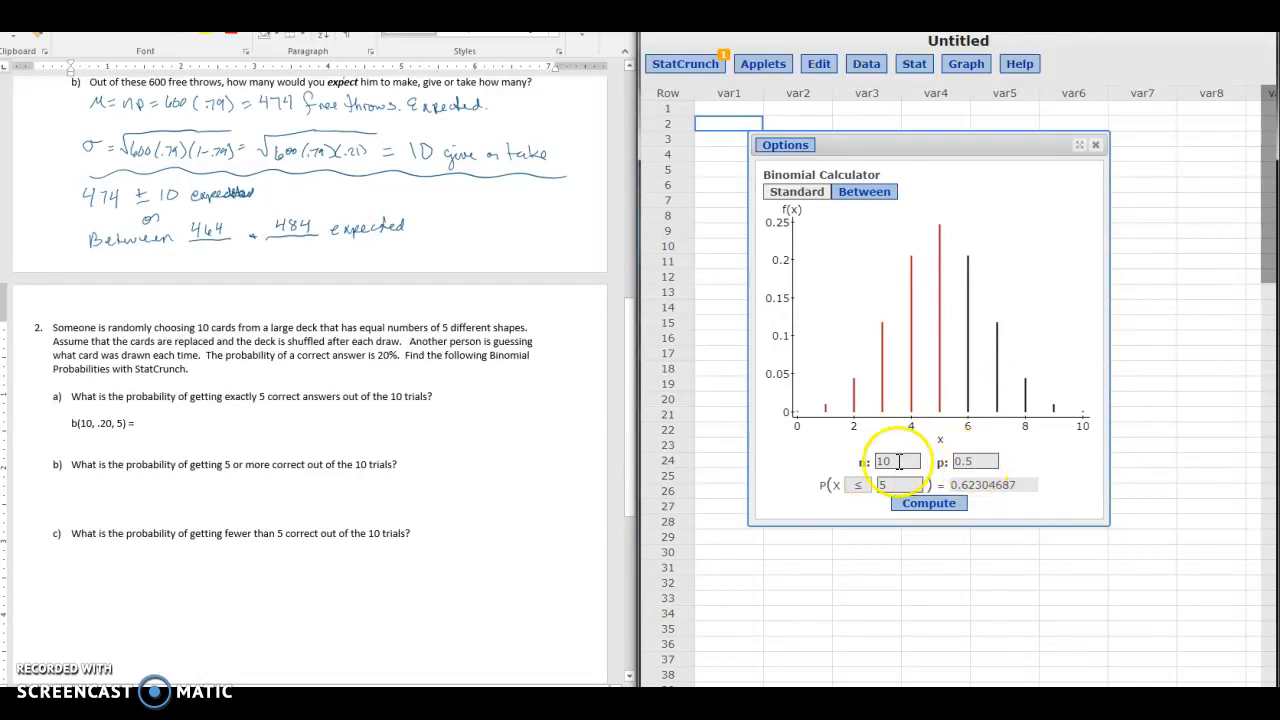
# Compute the binomial probability of exactly 5 with p set to .2, and enter 2.6% as the answer to part a in Word.
pyautogui.moveTo(990, 462); pyautogui.dragTo(945, 462)
pyautogui.press('BackSpace')
pyautogui.write('.2')
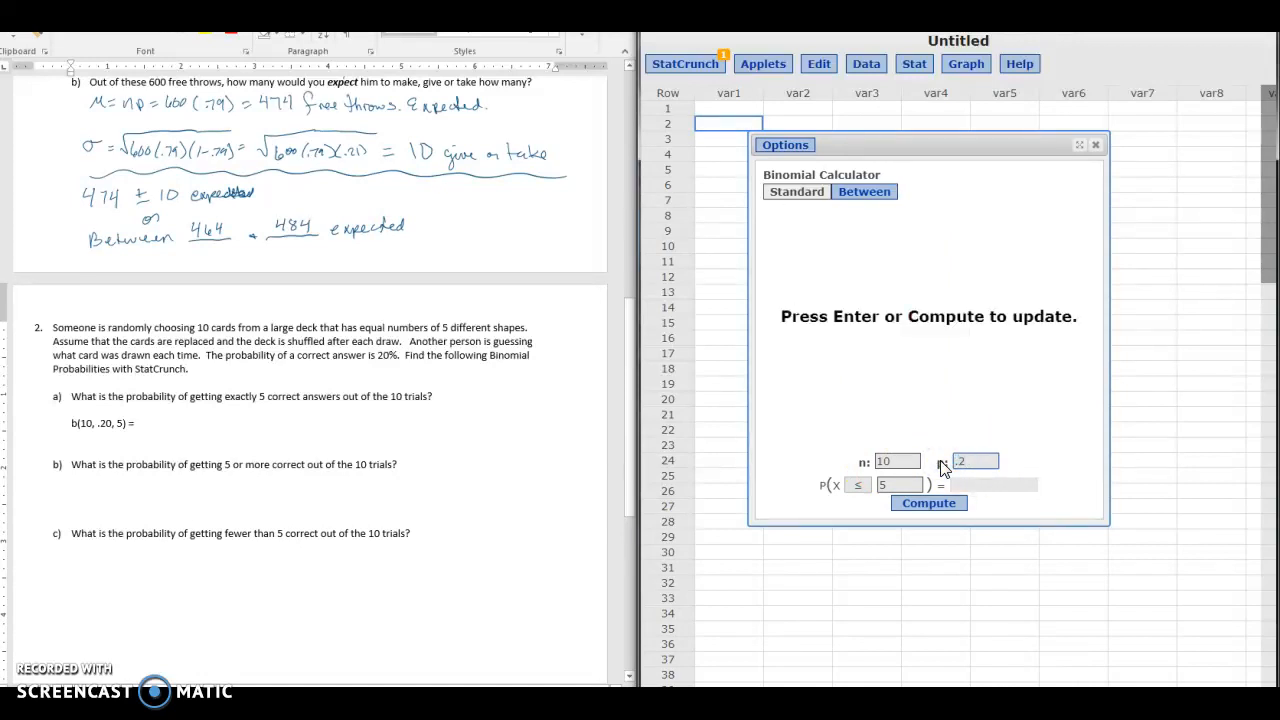
pyautogui.click(857, 485)
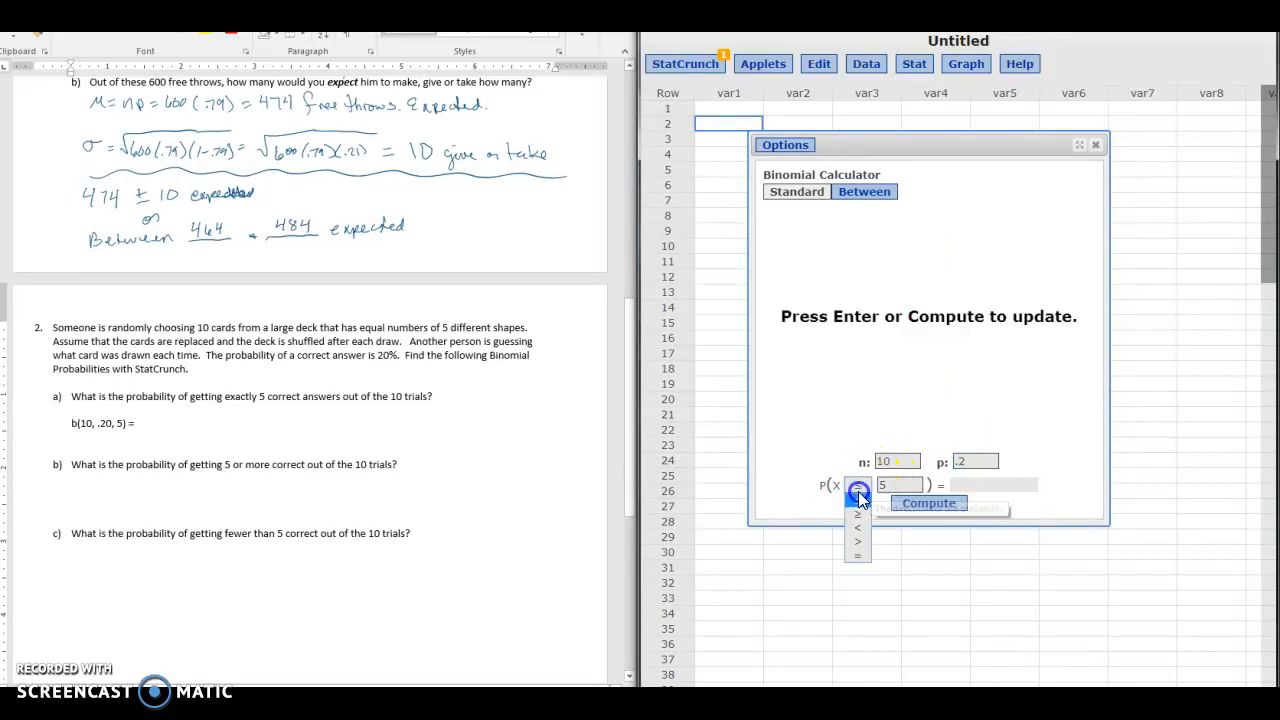
pyautogui.click(854, 558)
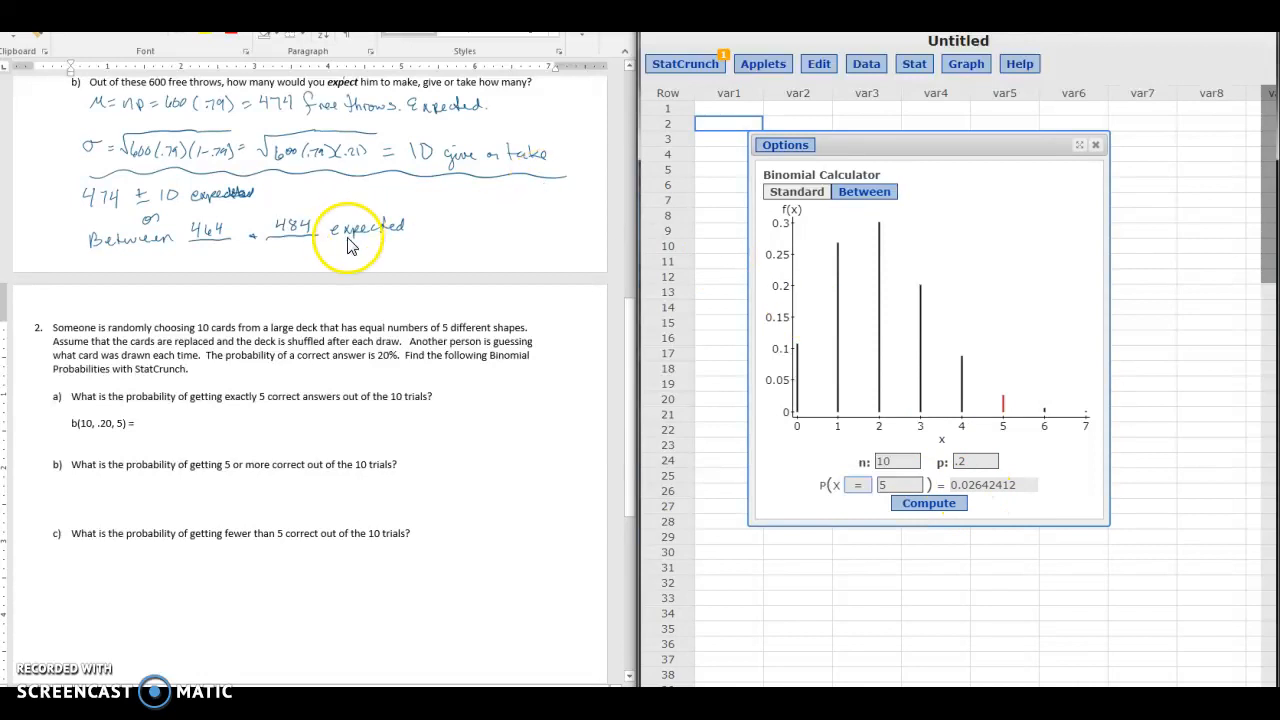
pyautogui.click(280, 423)
pyautogui.write('2.6%')
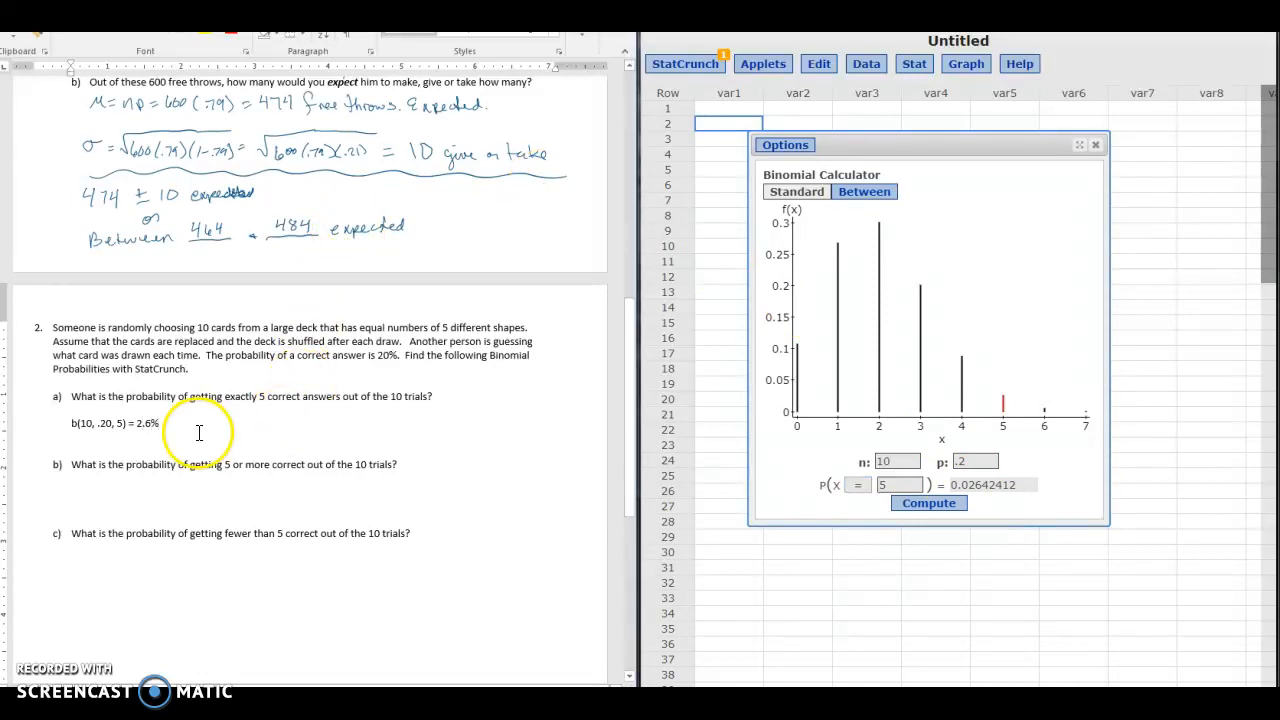
# Write the notation "b(10, .20, >=5) =" beneath part b of question 2.
pyautogui.click(127, 502)
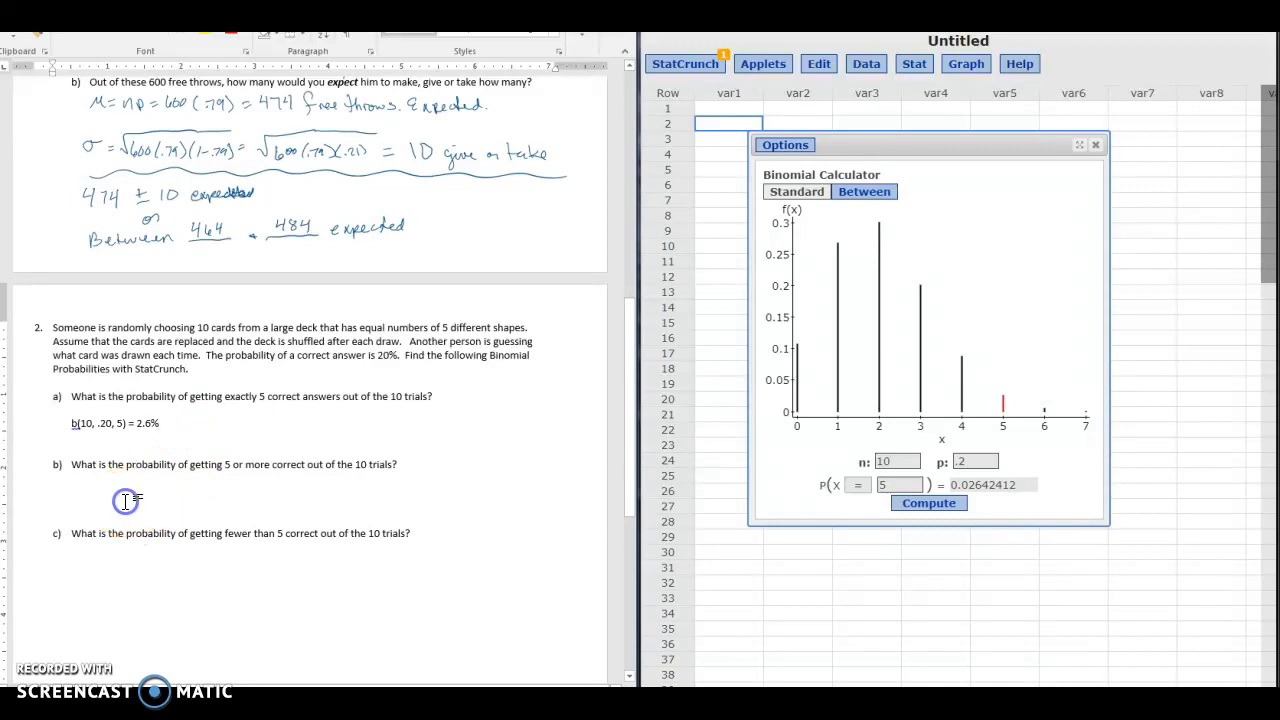
pyautogui.write('b')
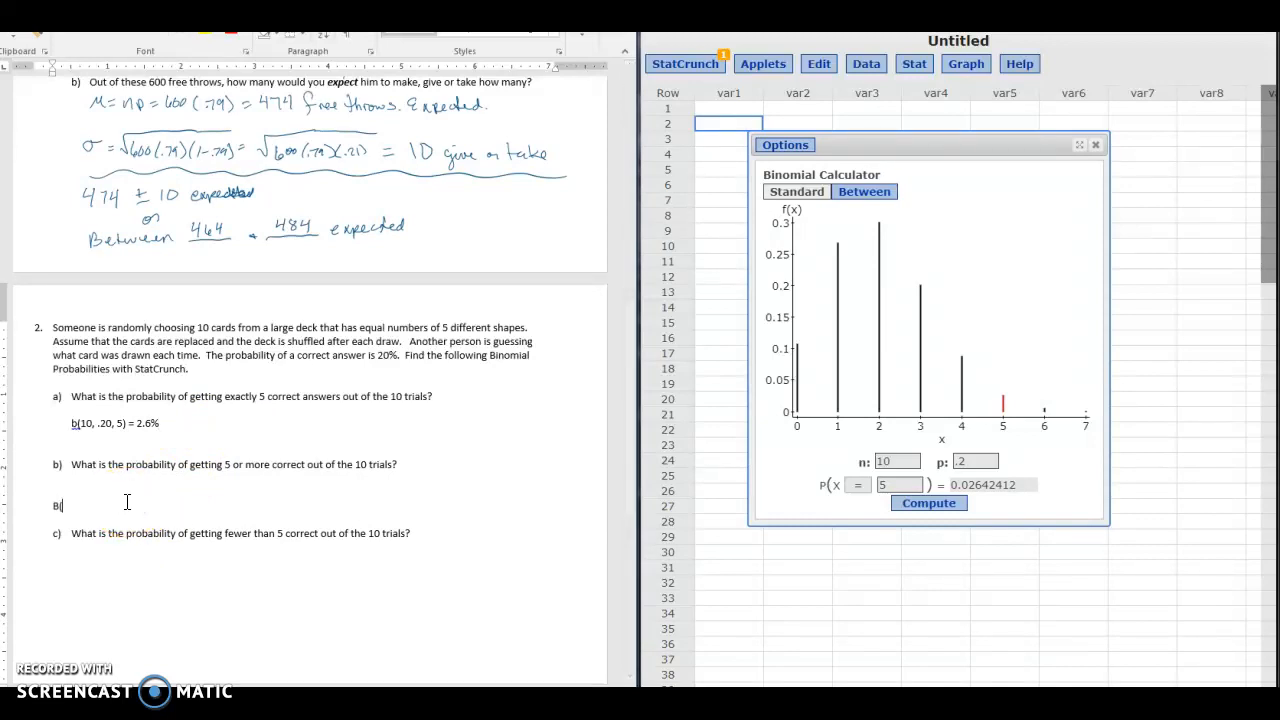
pyautogui.write('(')
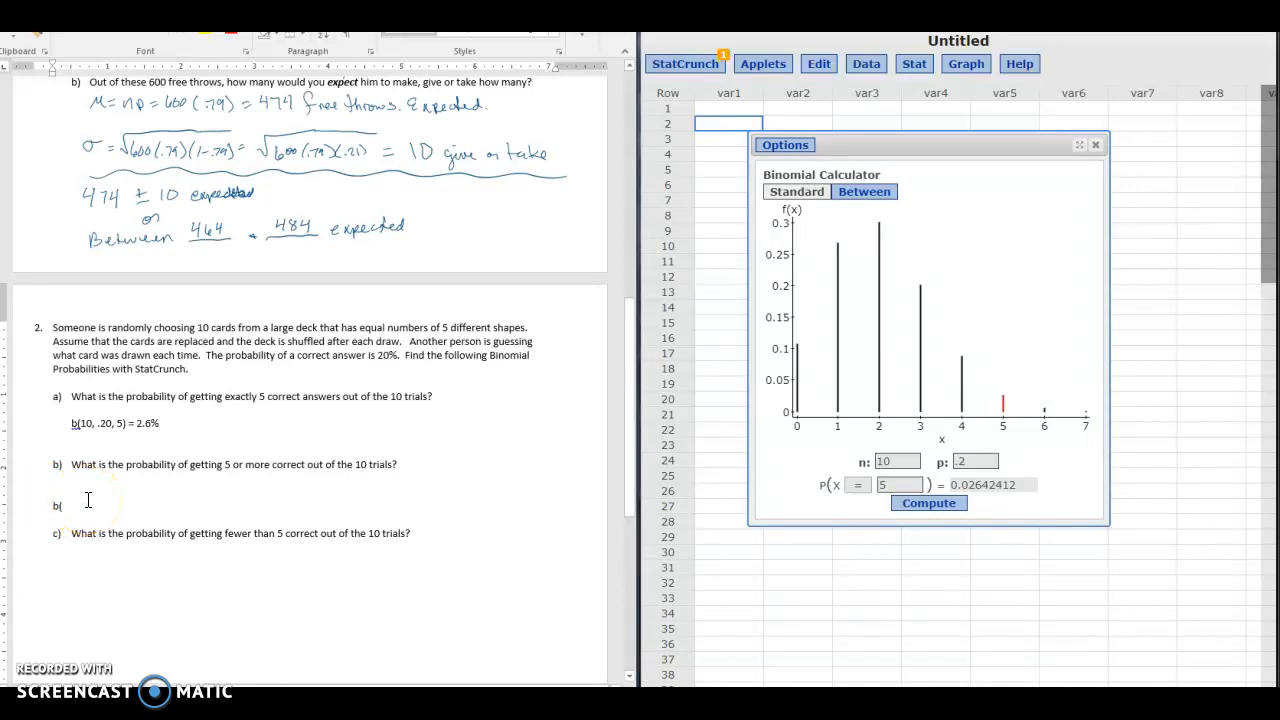
pyautogui.write('10')
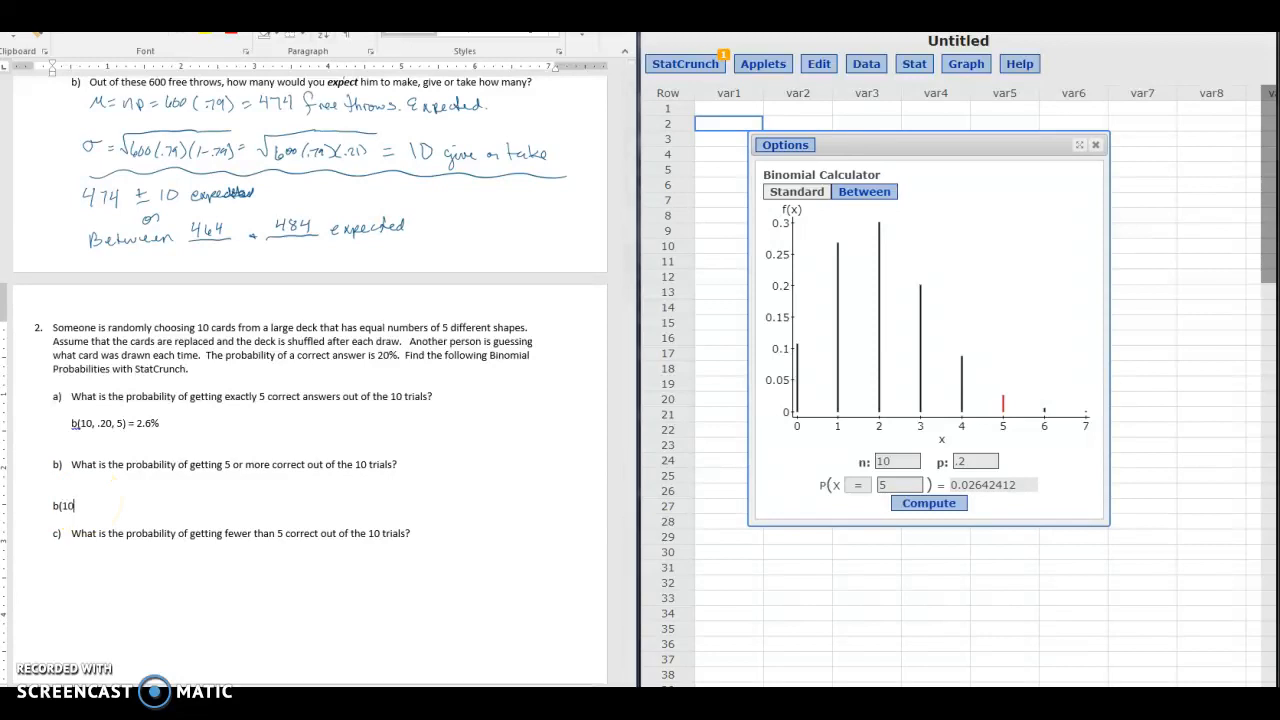
pyautogui.write(', .20,')
pyautogui.write('>=5) =')
# Compute P(X ≥ 5) in the StatCrunch binomial calculator, widening its window, and enter 3.3% as the answer to part b in Word.
pyautogui.click(857, 484)
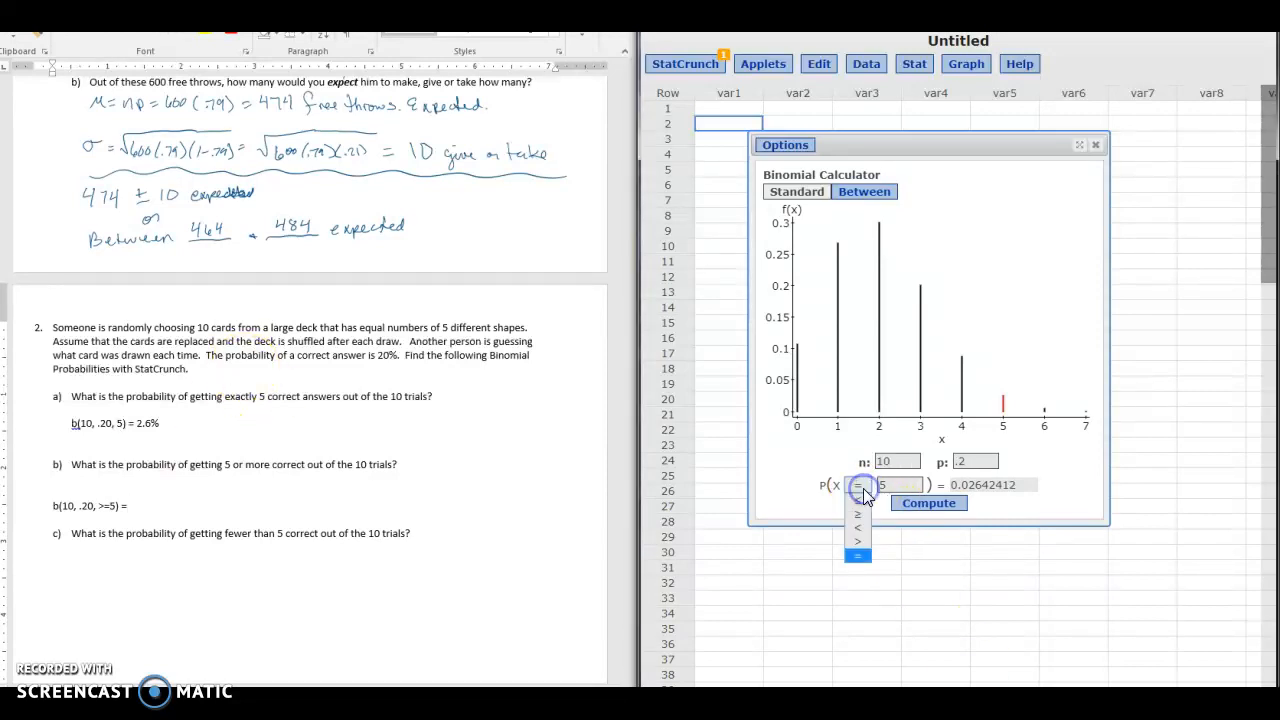
pyautogui.click(860, 515)
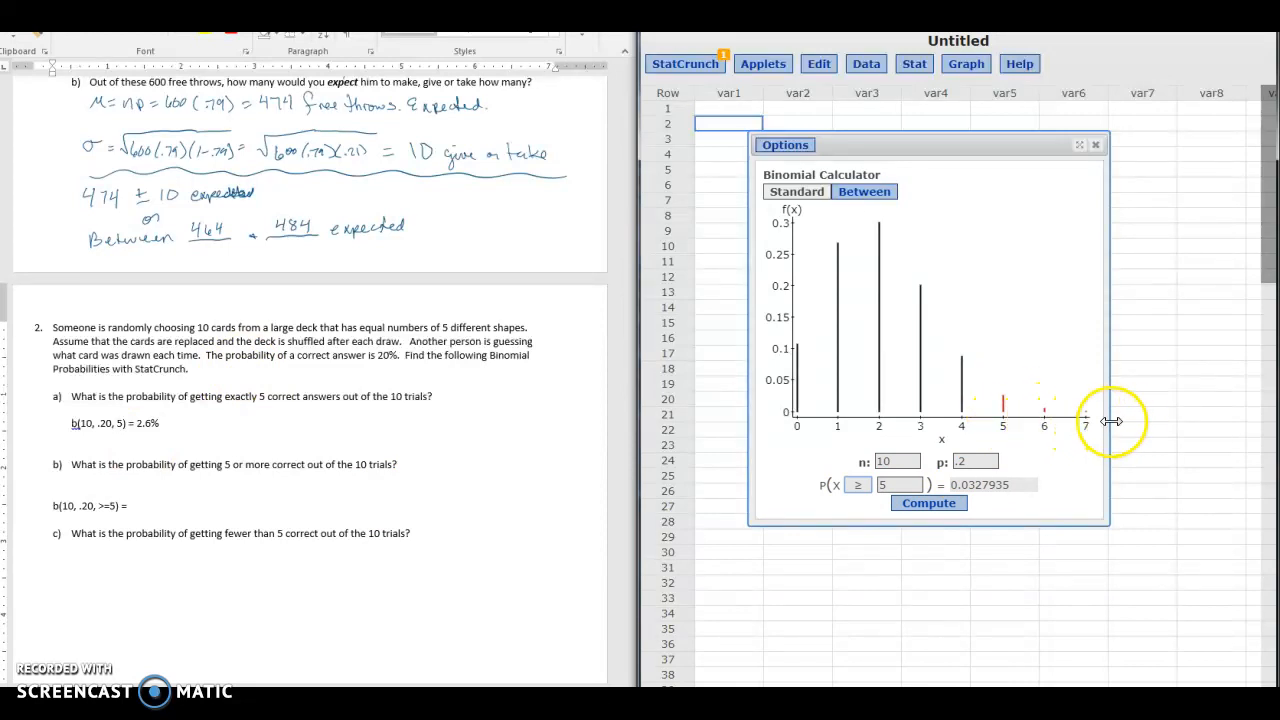
pyautogui.moveTo(1108, 424); pyautogui.dragTo(1158, 424)
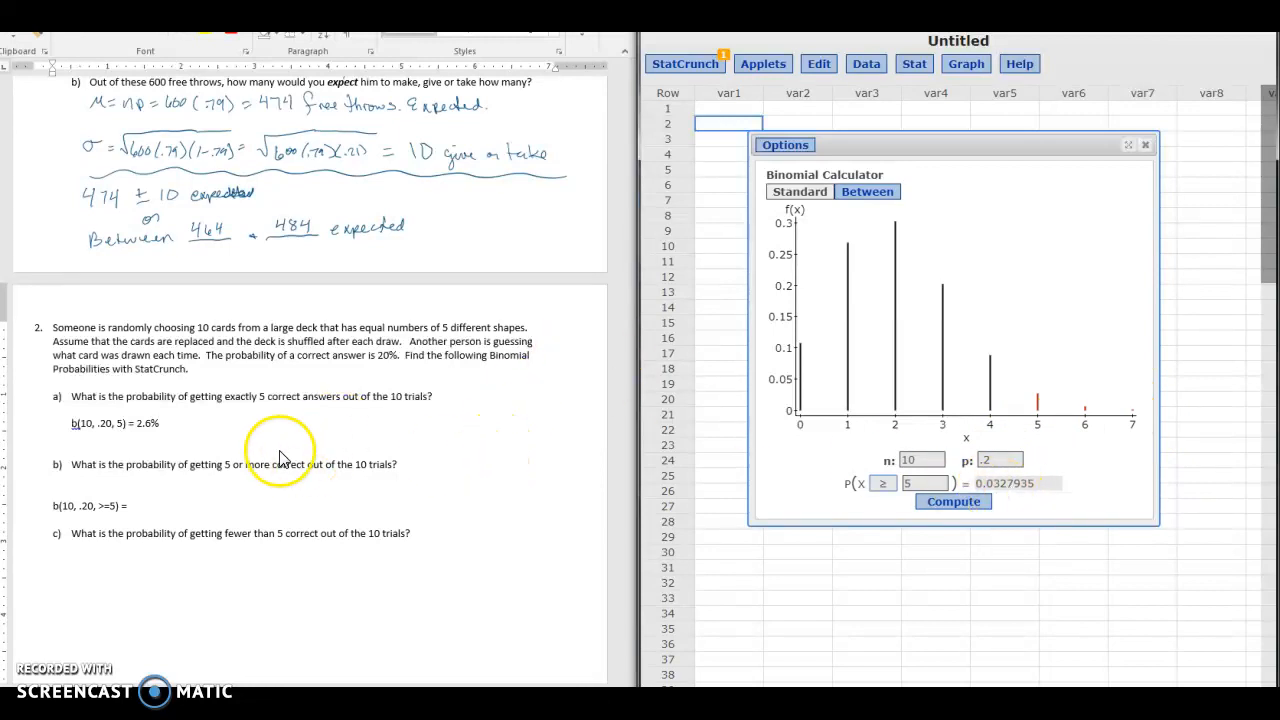
pyautogui.click(128, 506)
pyautogui.write('3.3%')
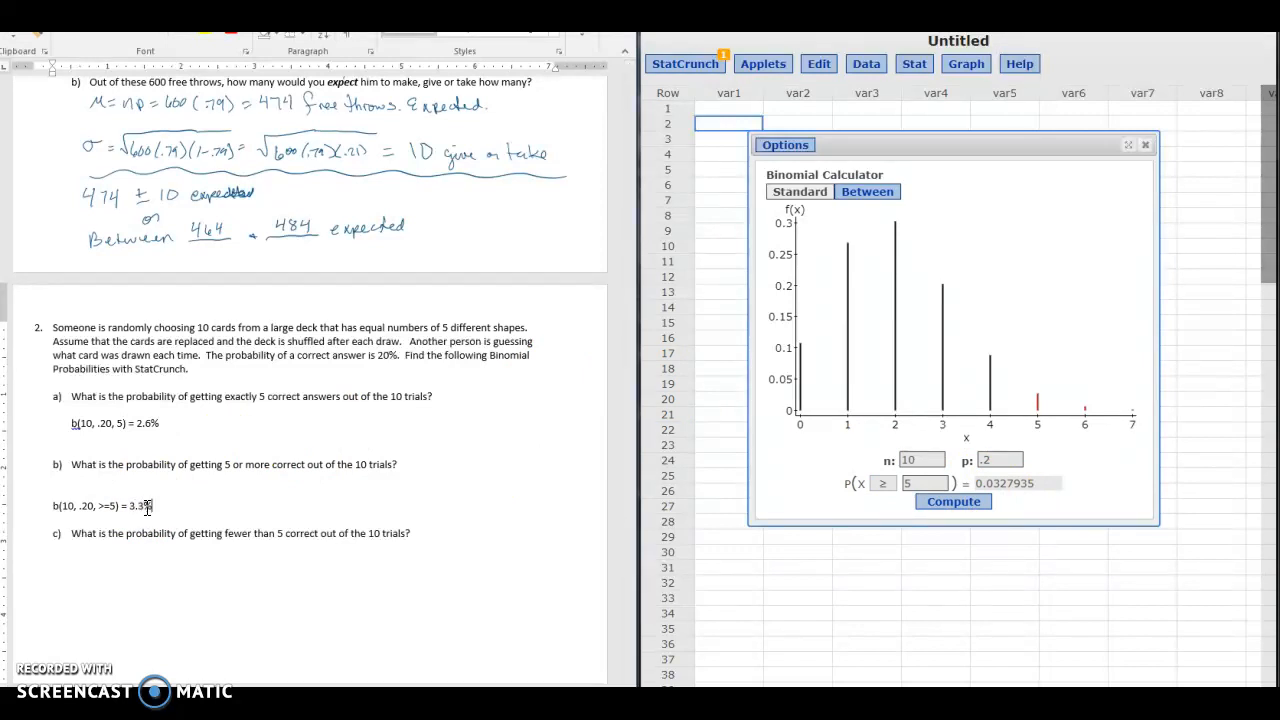
# Indent the part b answer line and write "b(10, .20, <5)" beneath part c.
pyautogui.click(53, 504)
pyautogui.press('Tab')
pyautogui.click(63, 431)
pyautogui.click(74, 564)
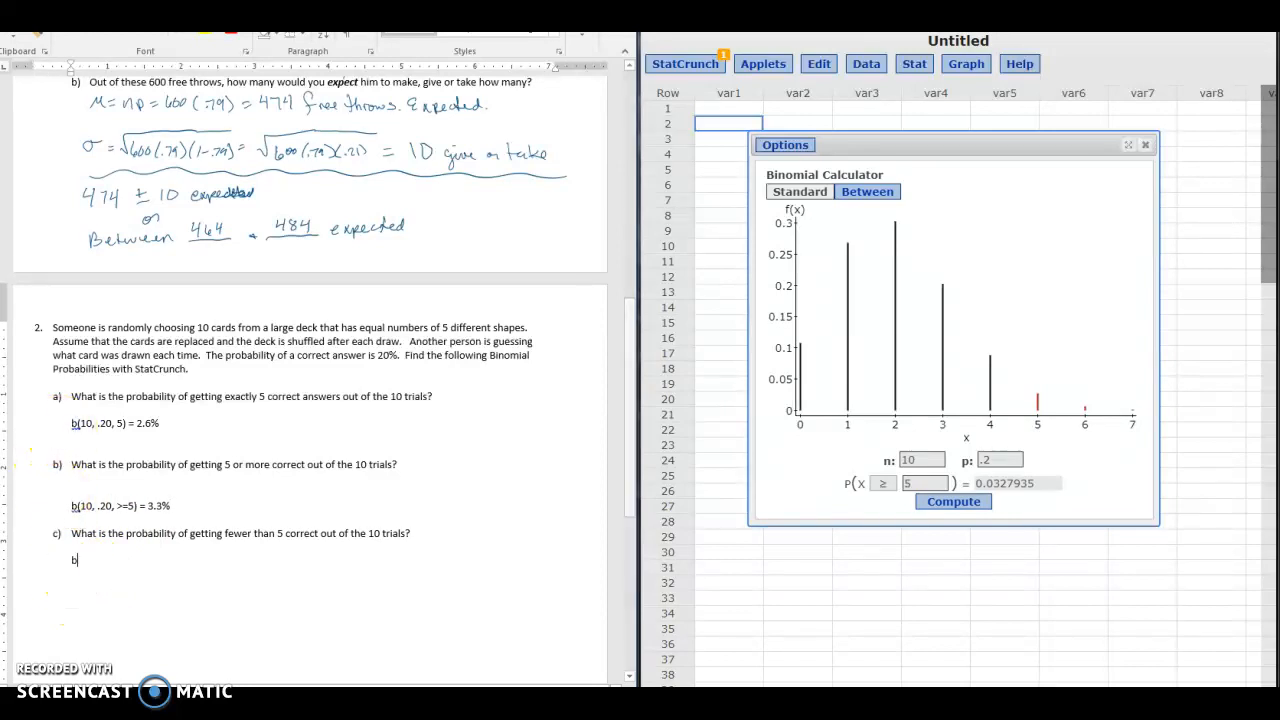
pyautogui.write('b(10, .20, <5')
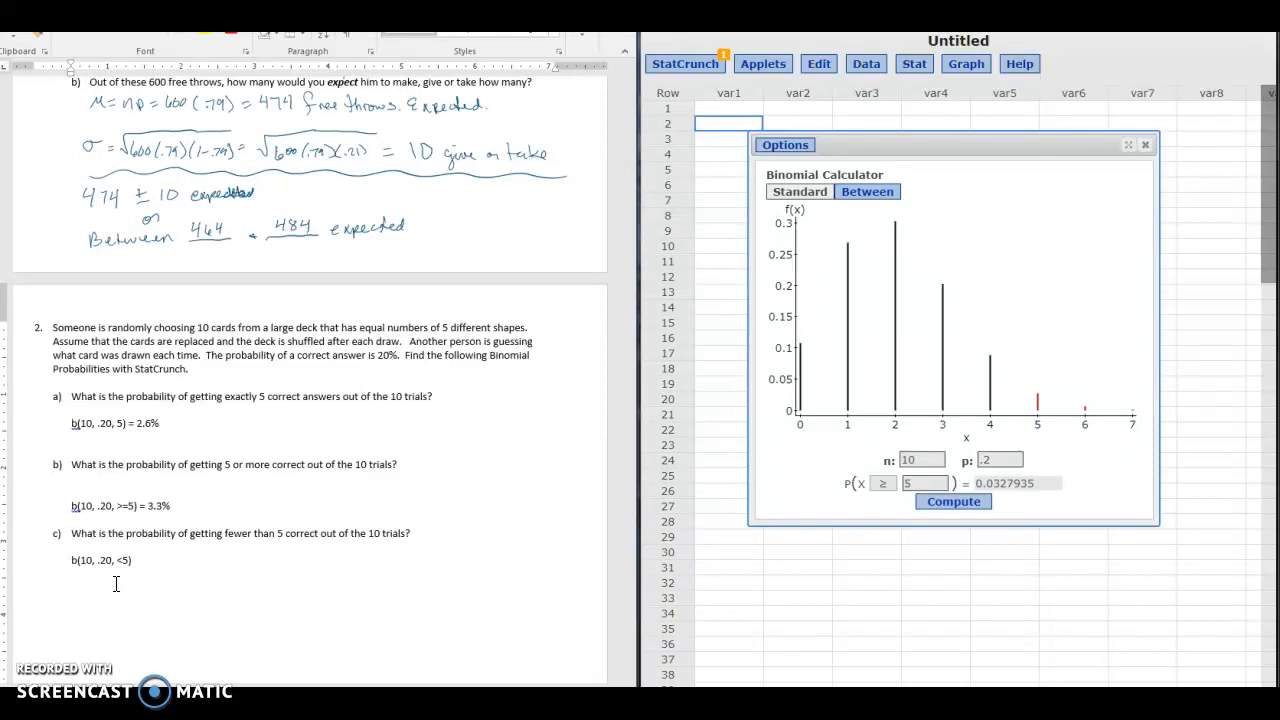
# Compute P(X < 5) in the StatCrunch binomial calculator and append "= 96" to the part c answer in Word.
pyautogui.click(882, 483)
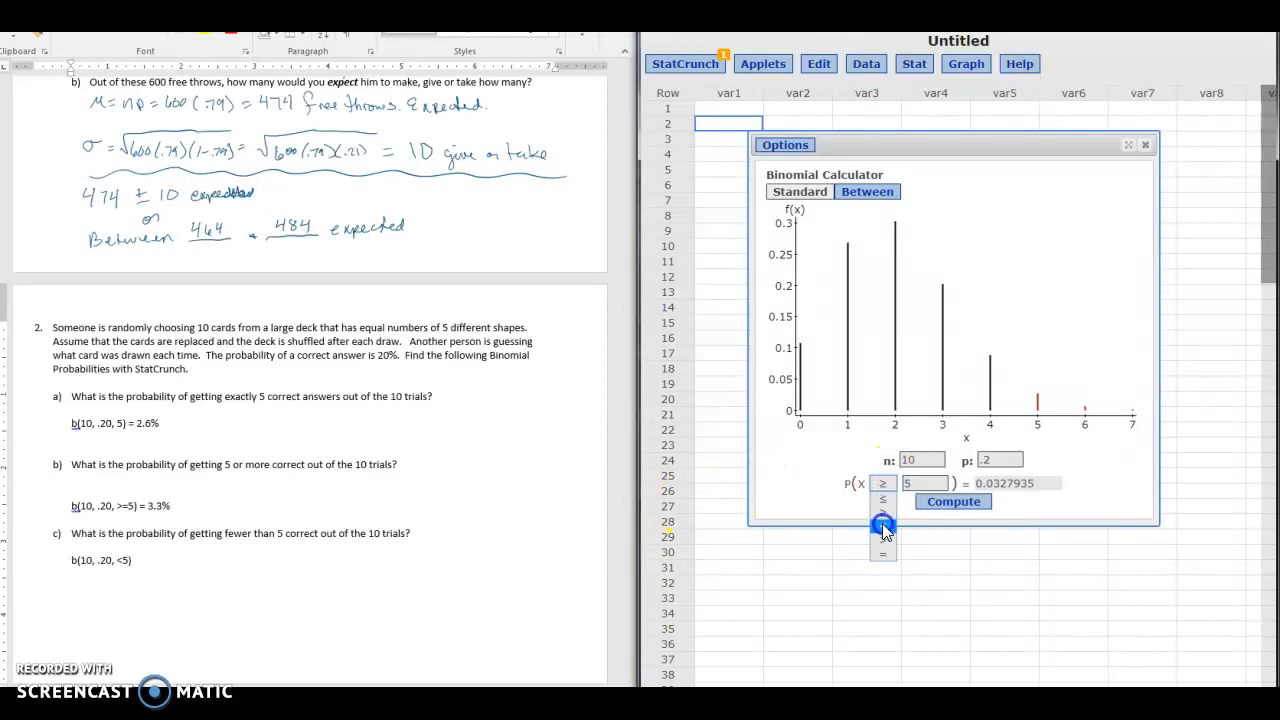
pyautogui.click(884, 528)
pyautogui.click(1038, 405)
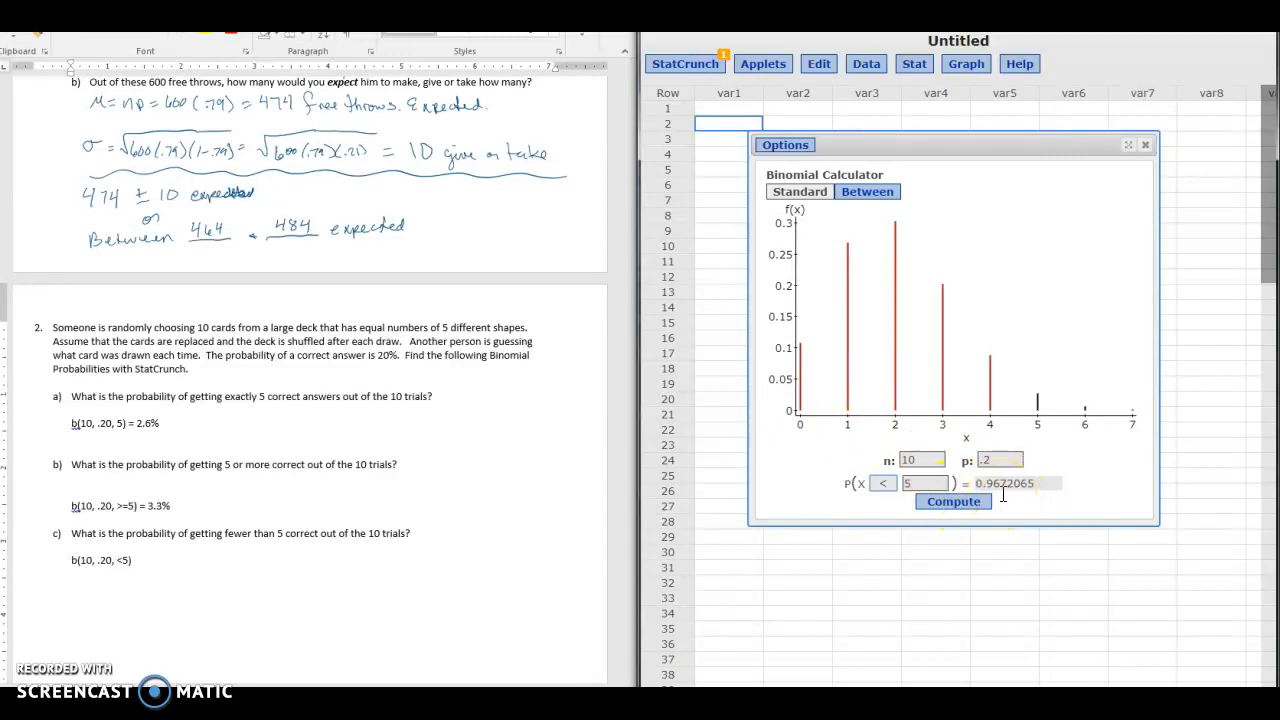
pyautogui.click(195, 562)
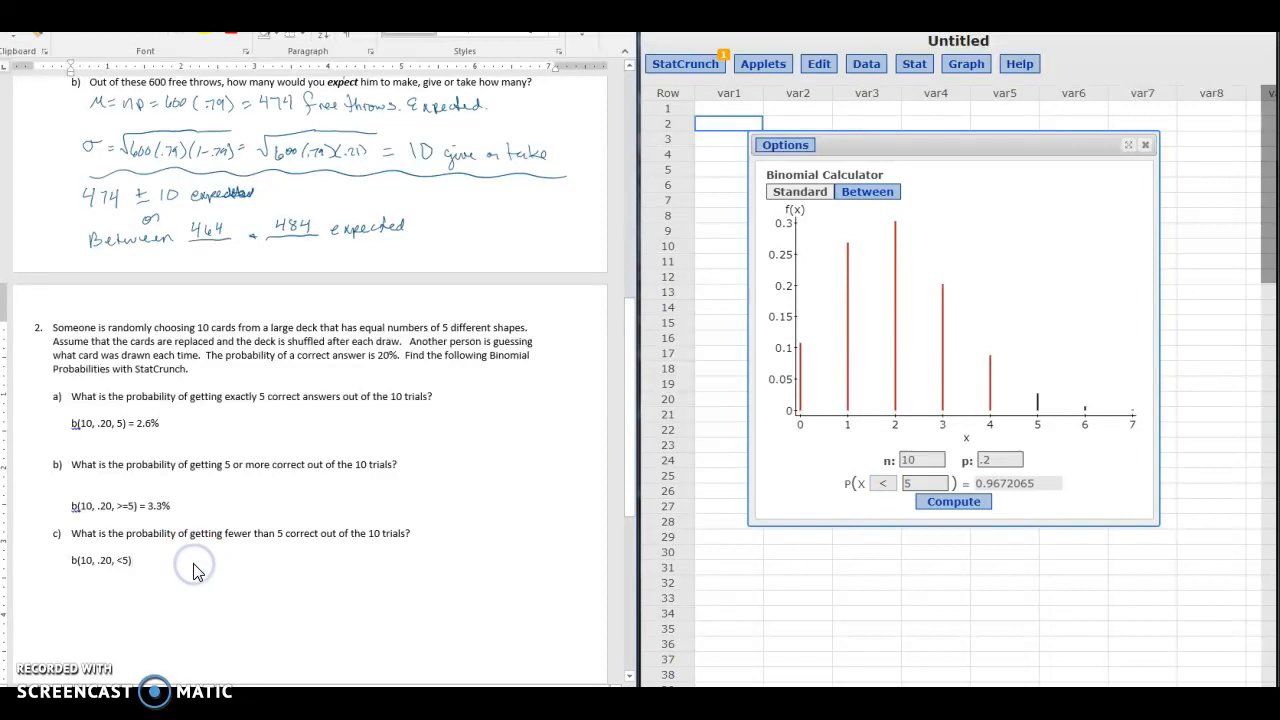
pyautogui.write('= 96')
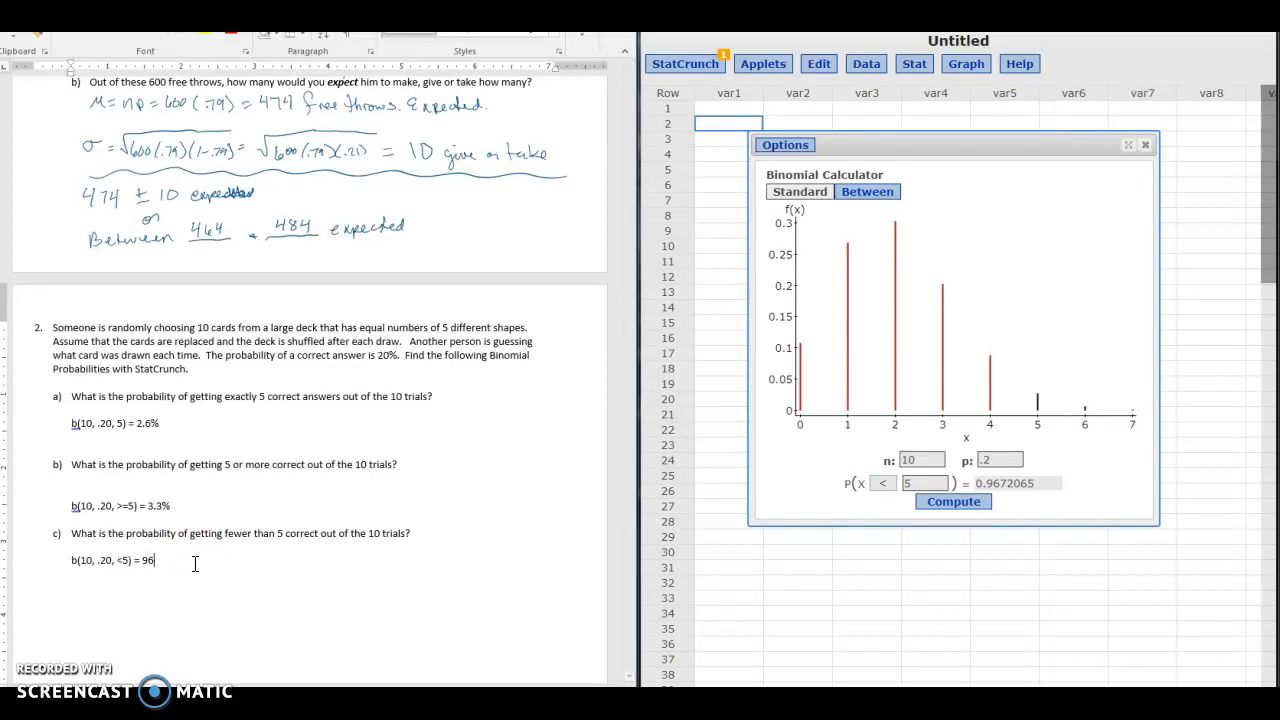